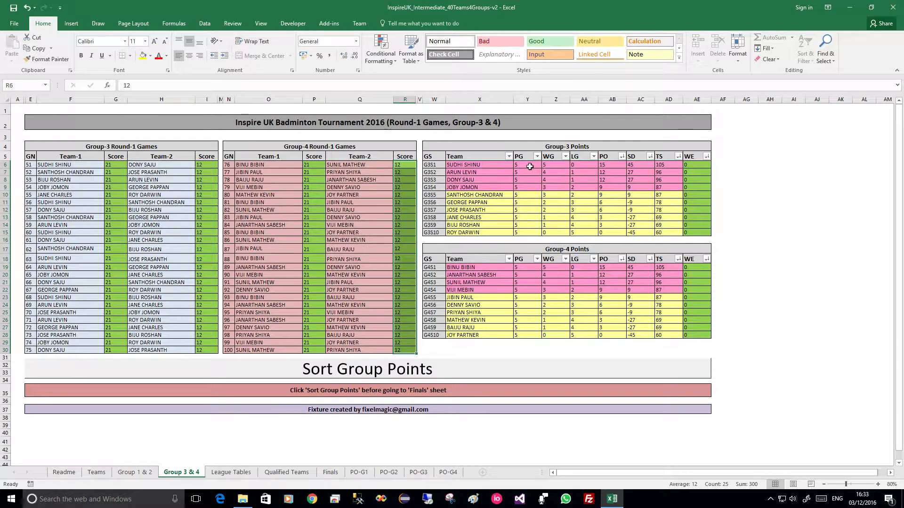
Step: Sort the group points on the Group 3 & 4 sheet
click(390, 375)
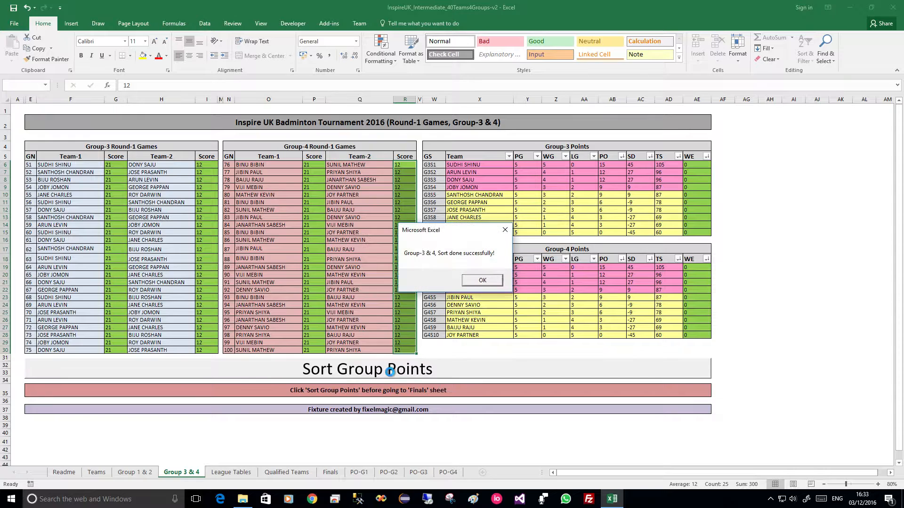
click(482, 282)
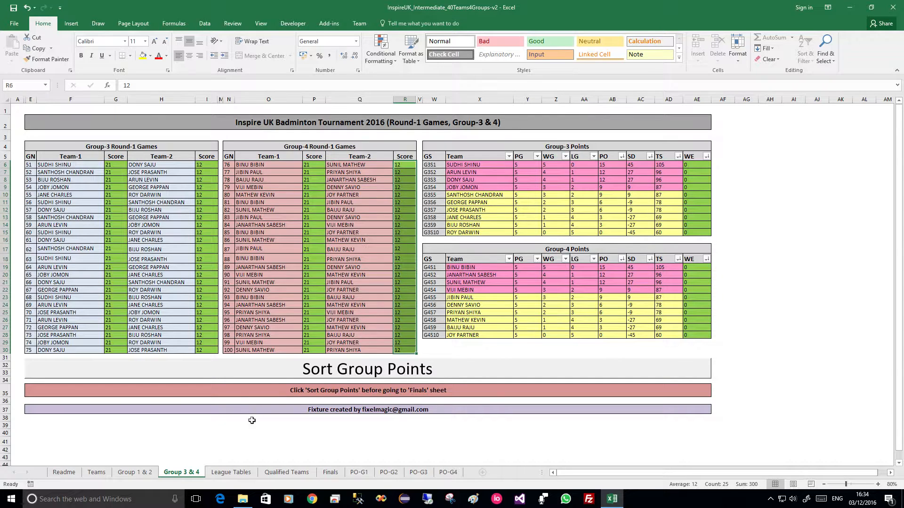
Step: Examine the standings on the Group 1 & 2, Group 3 & 4, League Tables and Qualified Teams sheets
click(141, 474)
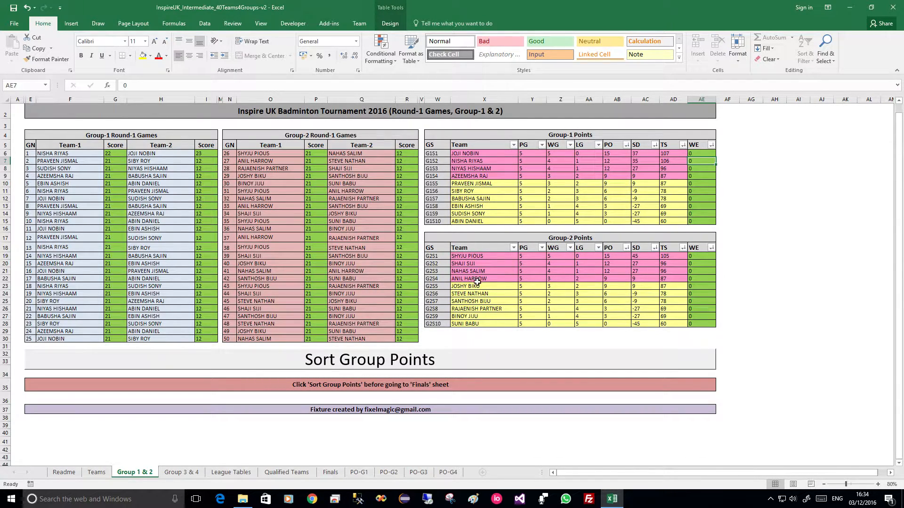
click(183, 474)
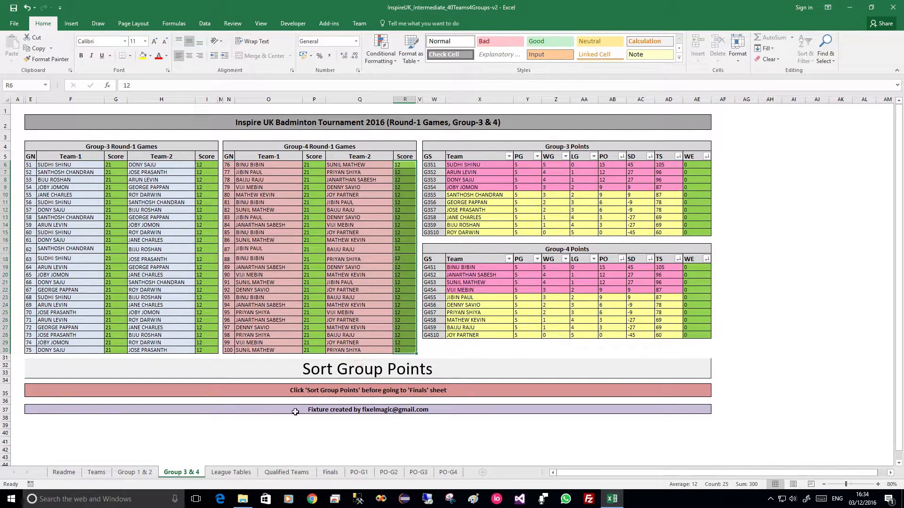
click(231, 473)
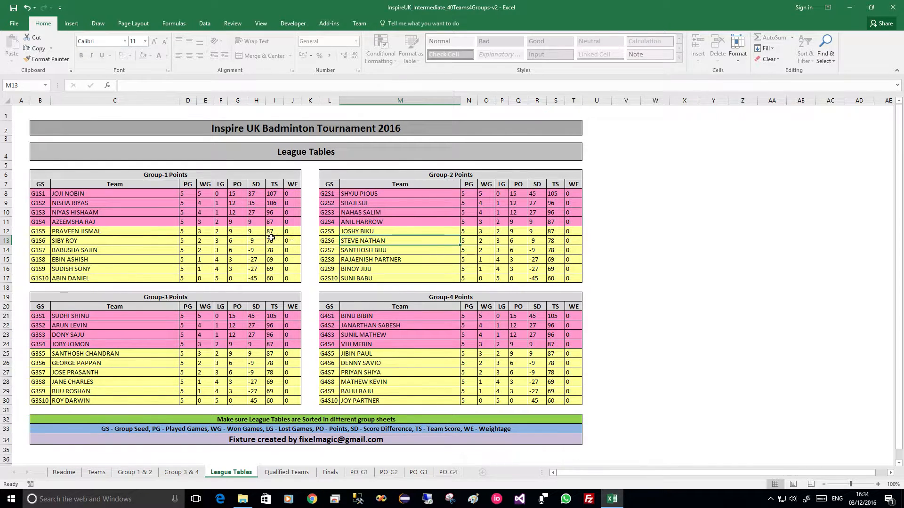
click(285, 473)
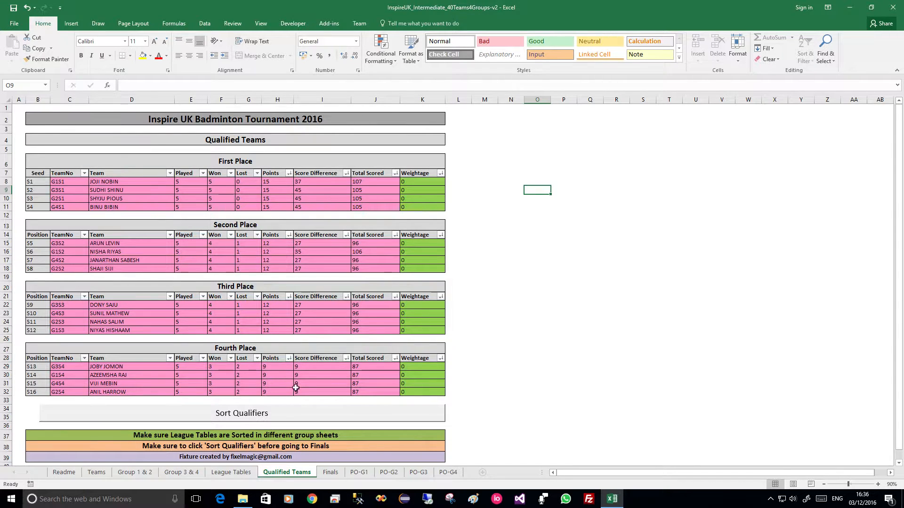
Step: On the Finals sheet, enter scores 21 and 12 for Round Of 16 -1 (game 101)
click(327, 473)
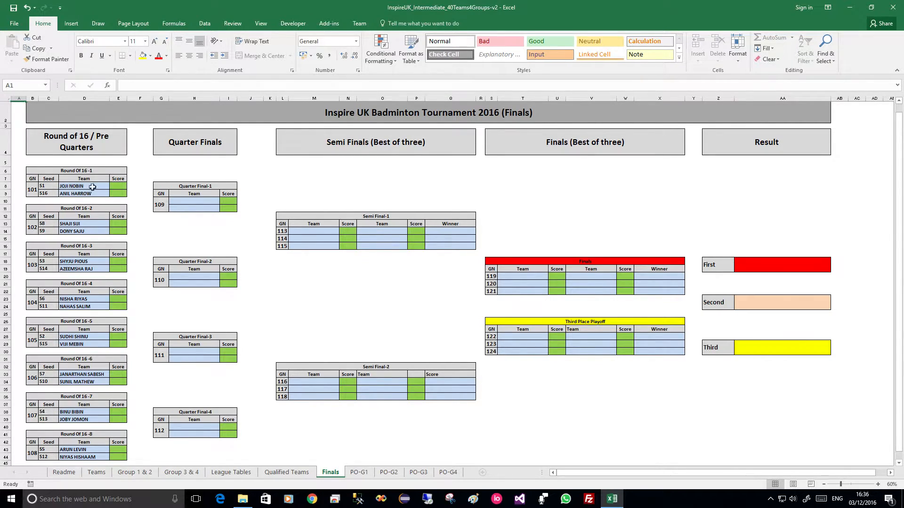
click(116, 186)
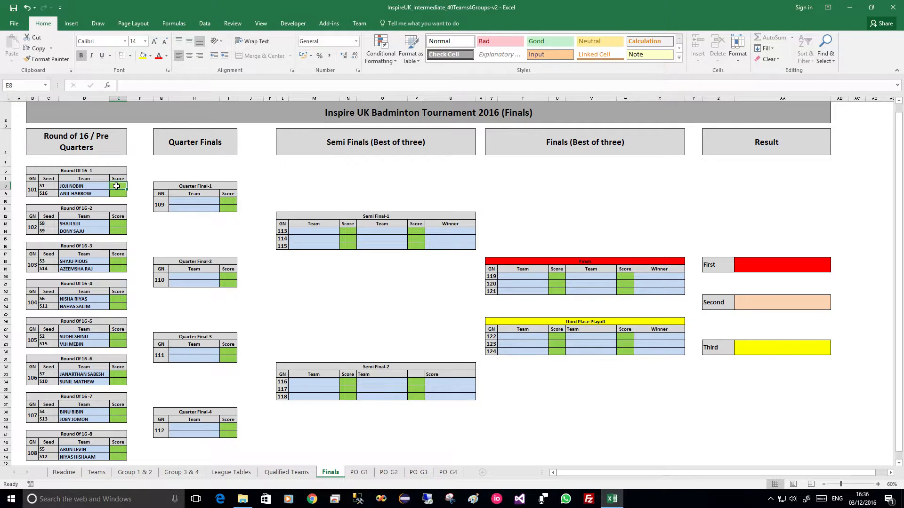
text(21)
key(Return)
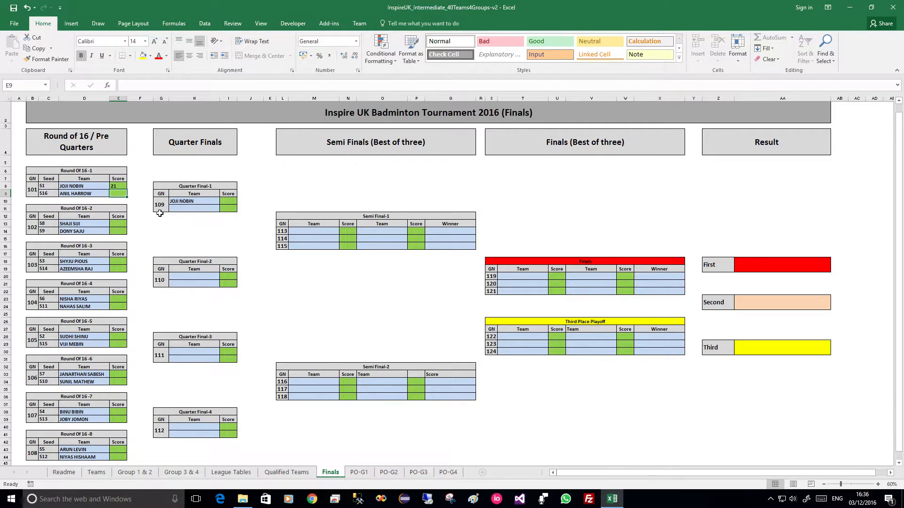
text(12)
key(Return)
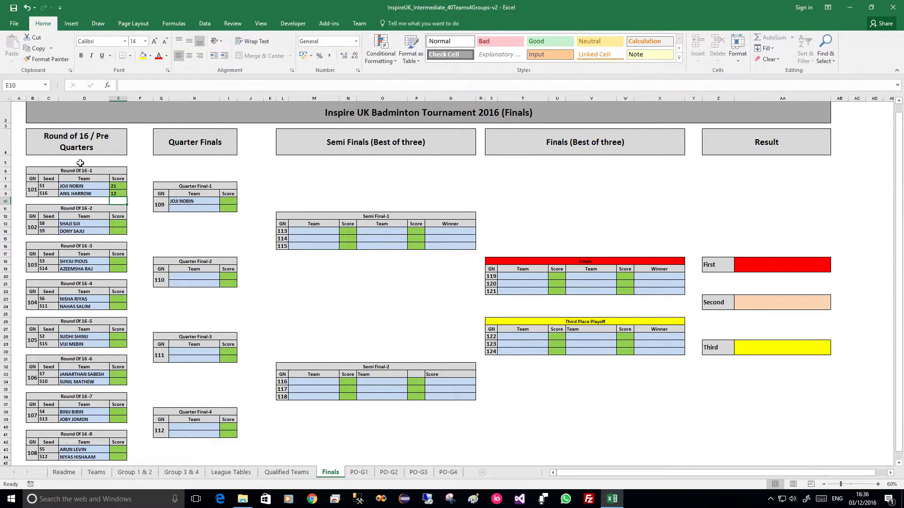
Step: Enter scores 21 and 12 for both Round Of 16 -2 (game 102) and Round Of 16 -3 (game 103)
click(119, 223)
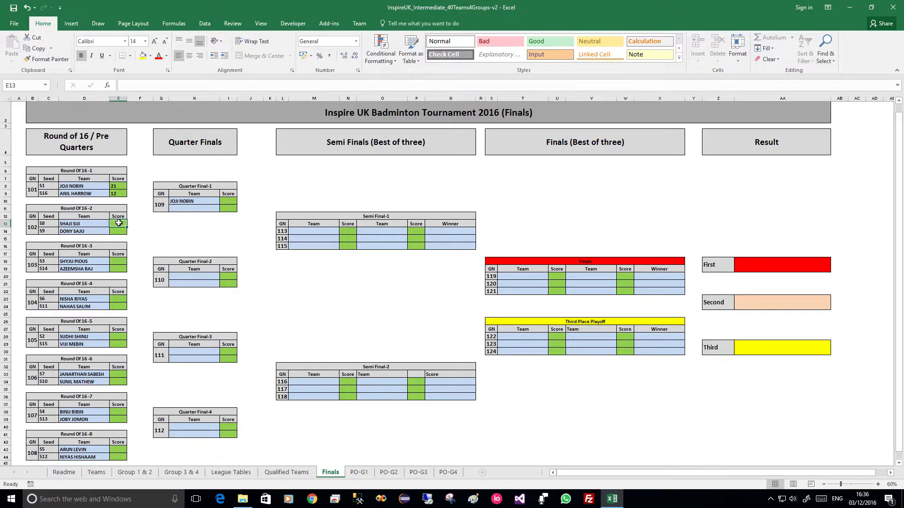
text(21)
key(Return)
text(12)
key(Return)
click(119, 261)
text(21)
key(Return)
text(12)
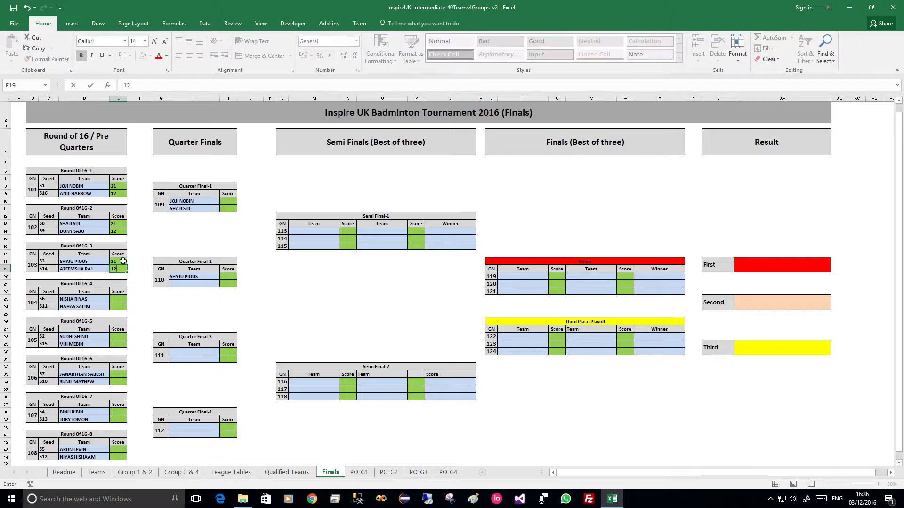
Step: Enter scores 21 and 11 for Round Of 16 -4 and 22 and 13 for Round Of 16 -5
click(121, 298)
text(21)
key(Return)
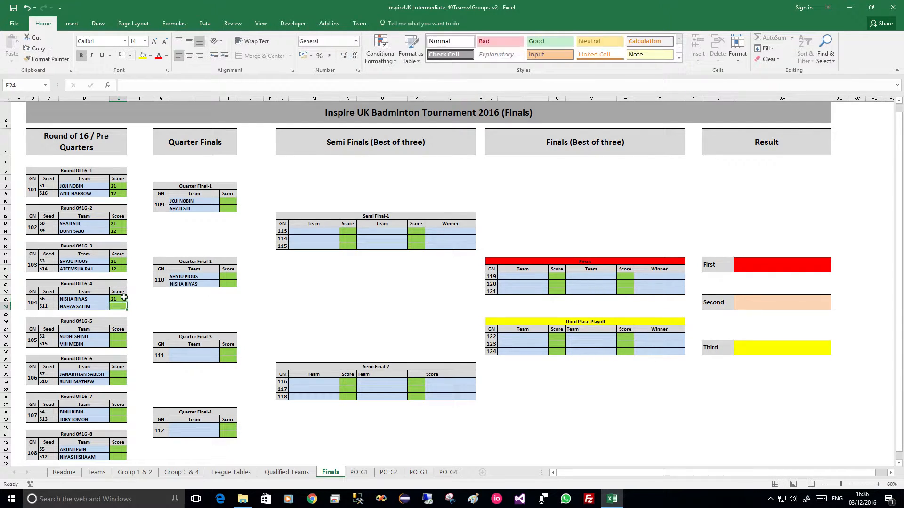
text(11)
key(Return)
click(121, 335)
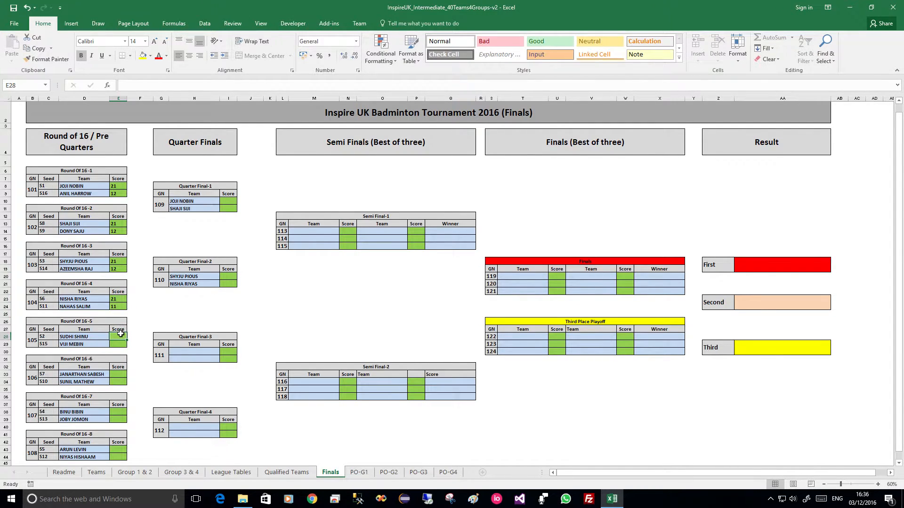
text(21)
key(Return)
text(12)
key(Return)
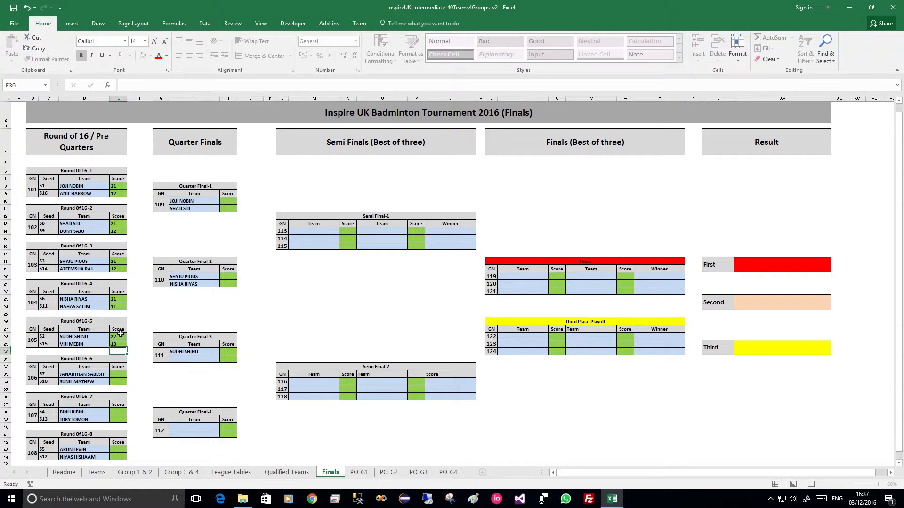
Step: Enter scores 24 and 10 for Round Of 16 -6 and 21 and 19 for Round Of 16 -7
click(119, 375)
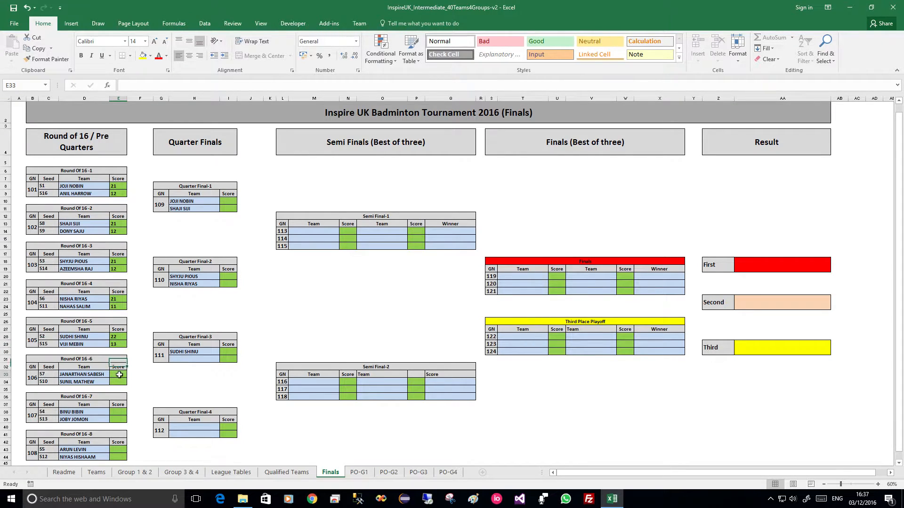
text(24)
key(Return)
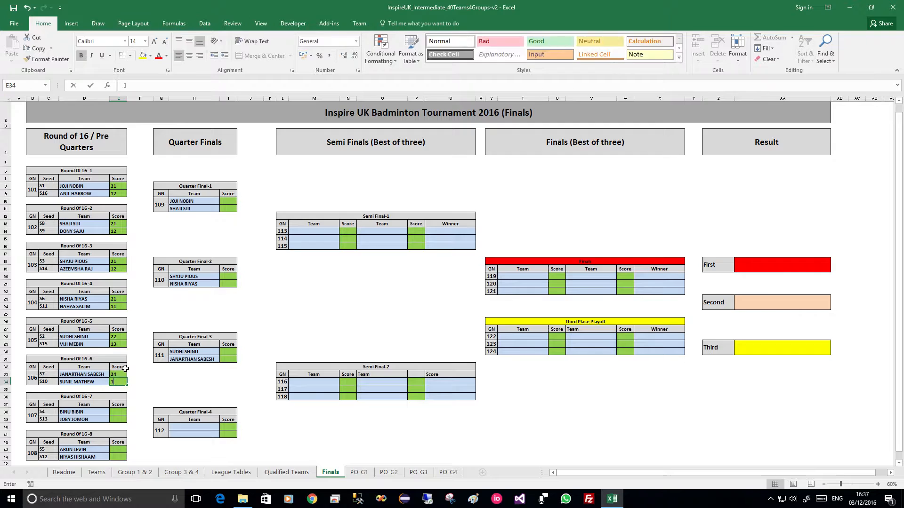
text(10)
key(Return)
click(121, 410)
text(21)
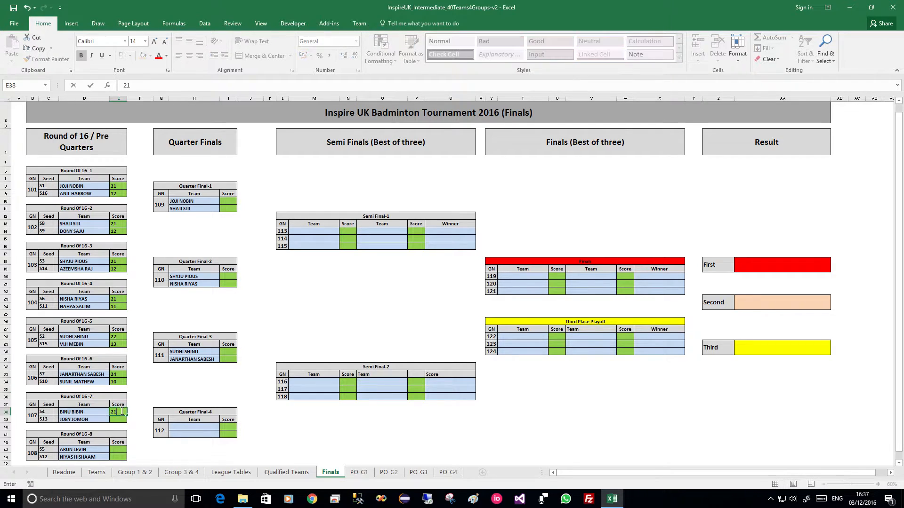
key(Return)
text(19)
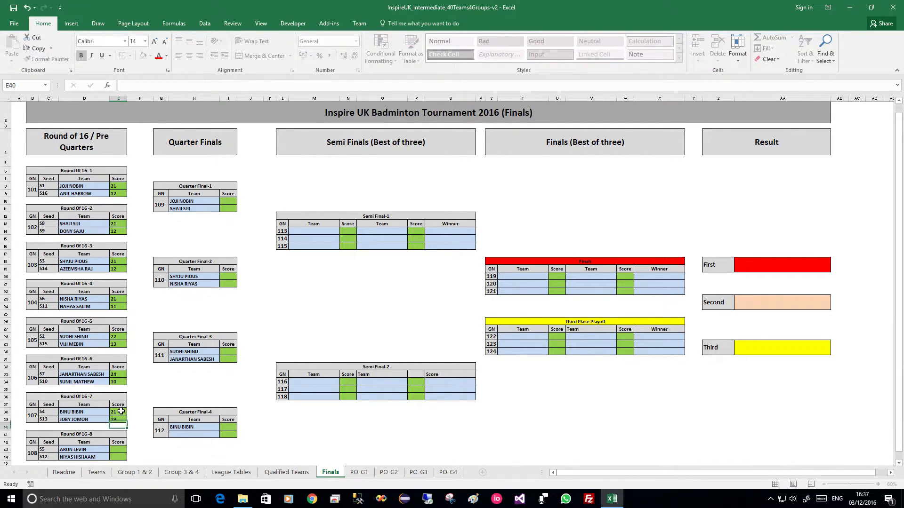
key(Return)
Step: Enter scores 21 and 15 for Round Of 16 -8 (game 108)
click(120, 451)
text(21)
key(Return)
text(15)
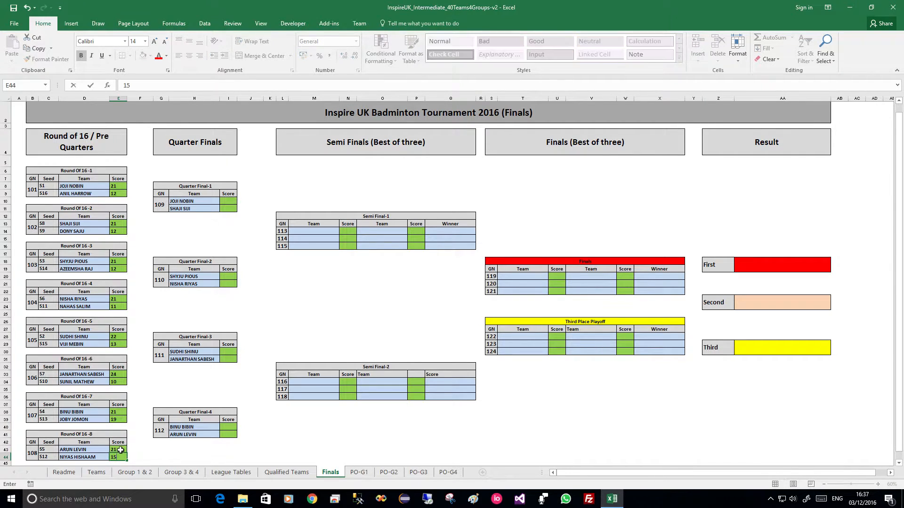
key(Return)
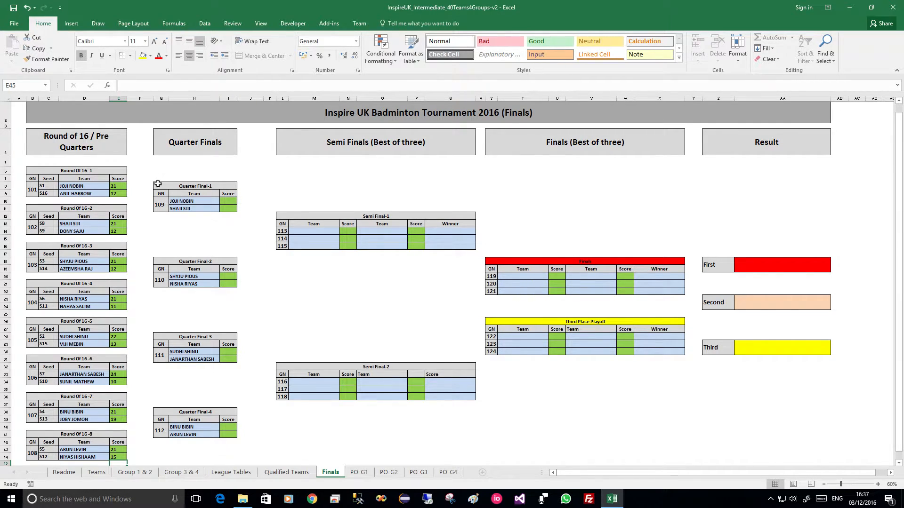
Step: Enter scores 21 and 12 for Quarter Final-1 and 21 and 15 for Quarter Final-2
click(226, 200)
text(21)
key(Return)
text(12)
key(Return)
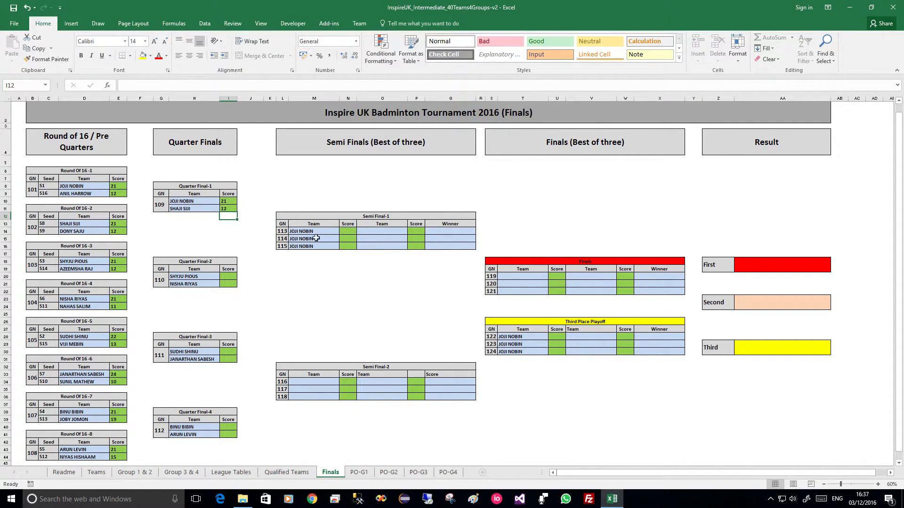
click(226, 277)
text(21)
key(Return)
text(15)
key(Return)
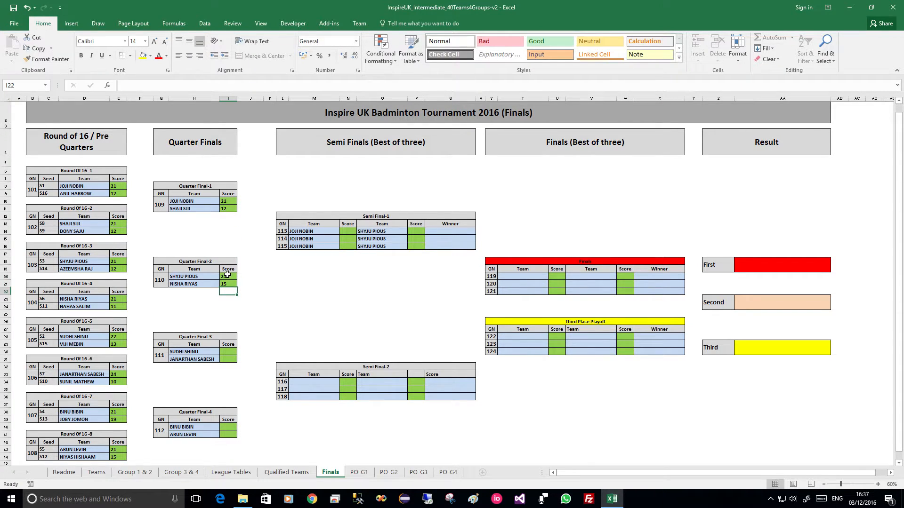
Step: Enter scores 14 and 21 for Quarter Final-3 and 21 and 18 for Quarter Final-4
click(231, 352)
text(14)
key(Return)
text(21)
key(Return)
click(229, 426)
text(21)
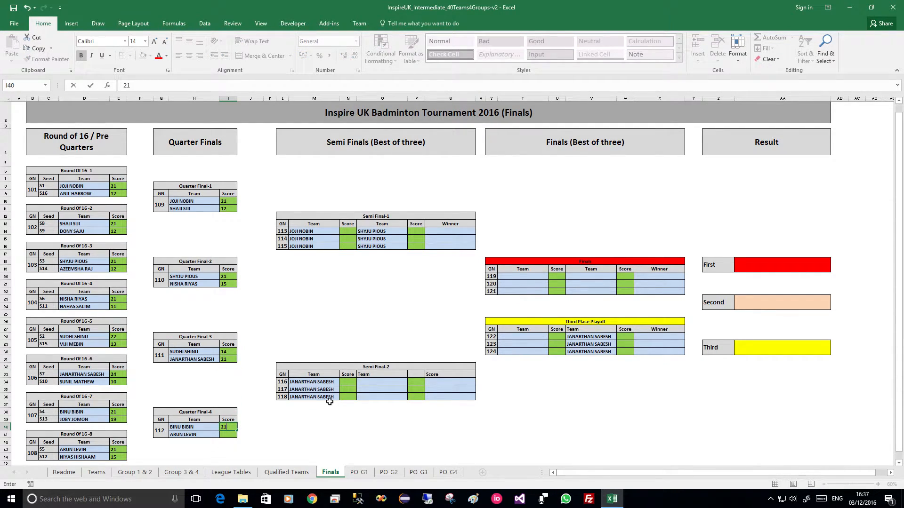
key(Return)
text(18)
key(Return)
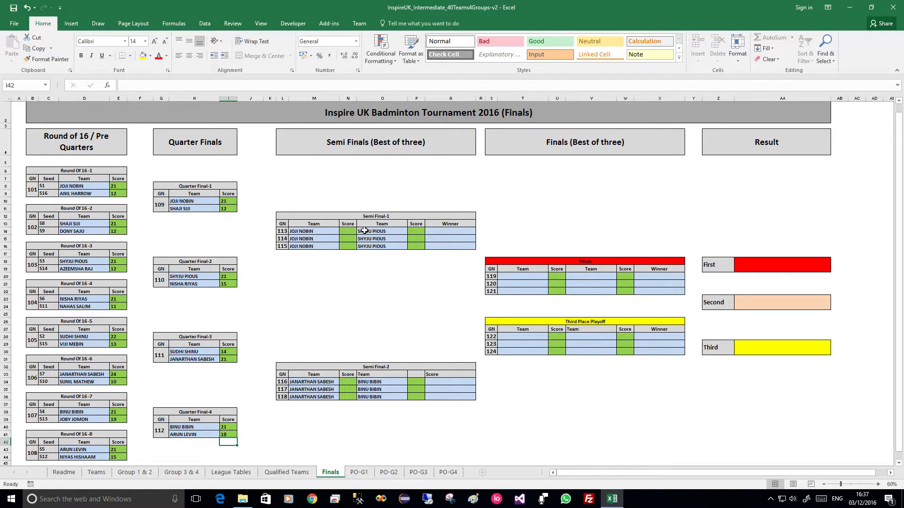
Step: Enter scores 21 and 12 for game 113, the first game of Semi Final-1
click(354, 233)
text(21)
key(Return)
click(414, 231)
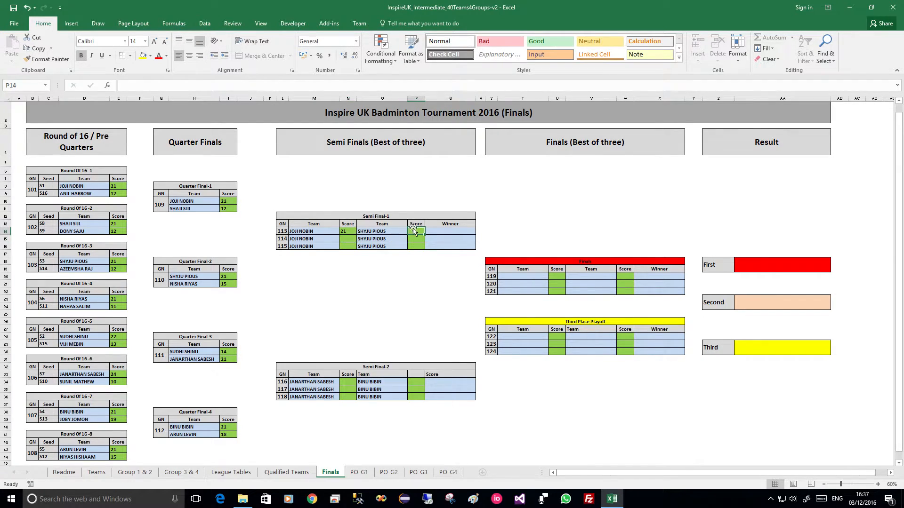
text(12)
key(Return)
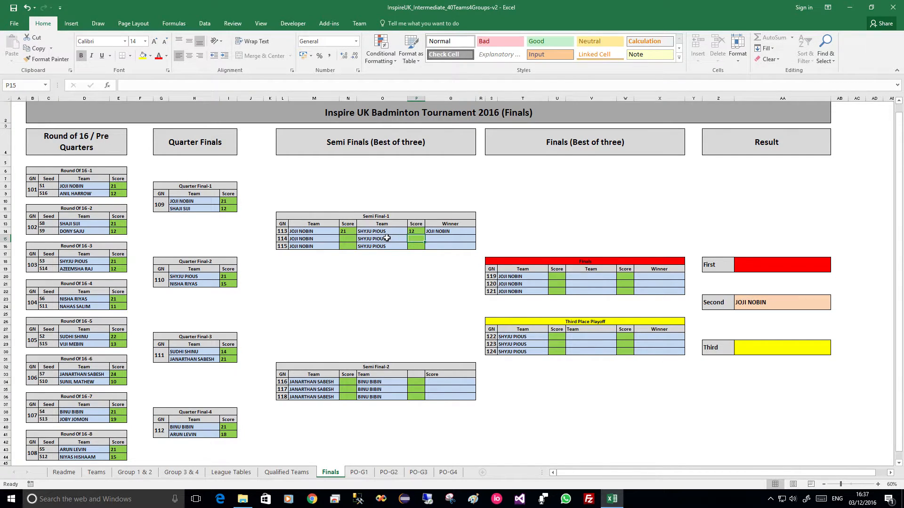
Step: Enter scores 12 and 21 for game 114, the second game of Semi Final-1
click(348, 239)
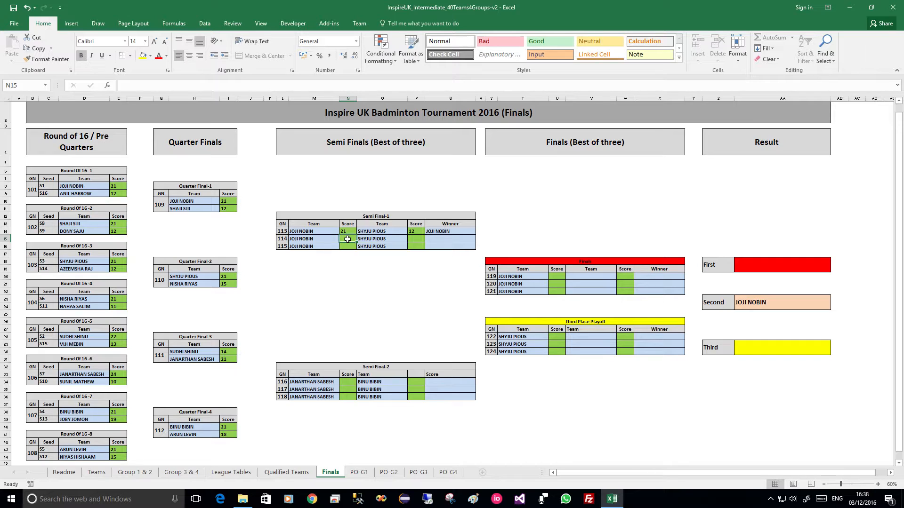
text(12)
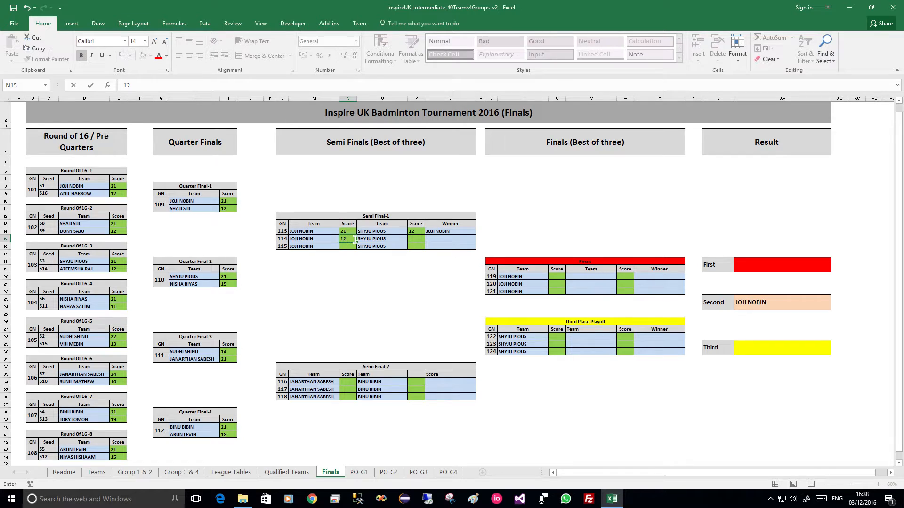
click(417, 239)
text(21)
key(Return)
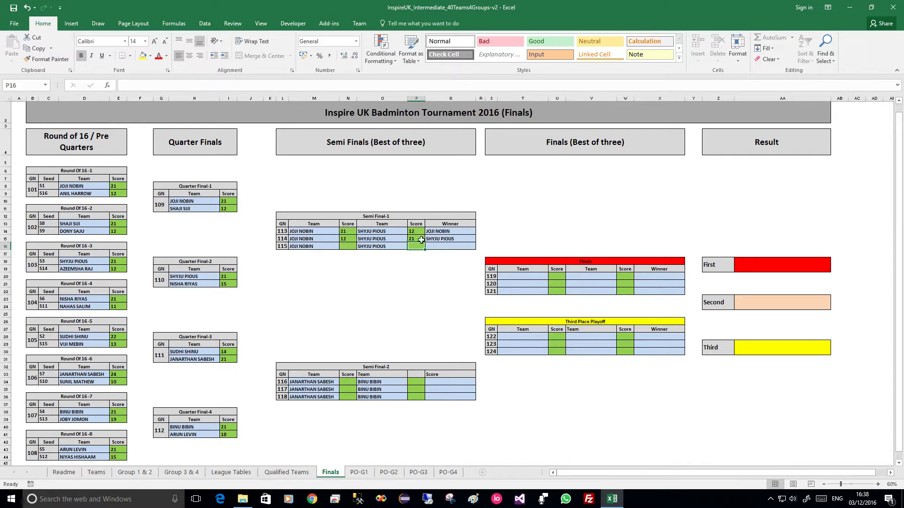
Step: Enter scores 21 and 12 for game 115, the third game of Semi Final-1
click(346, 245)
text(21)
click(416, 245)
text(1)
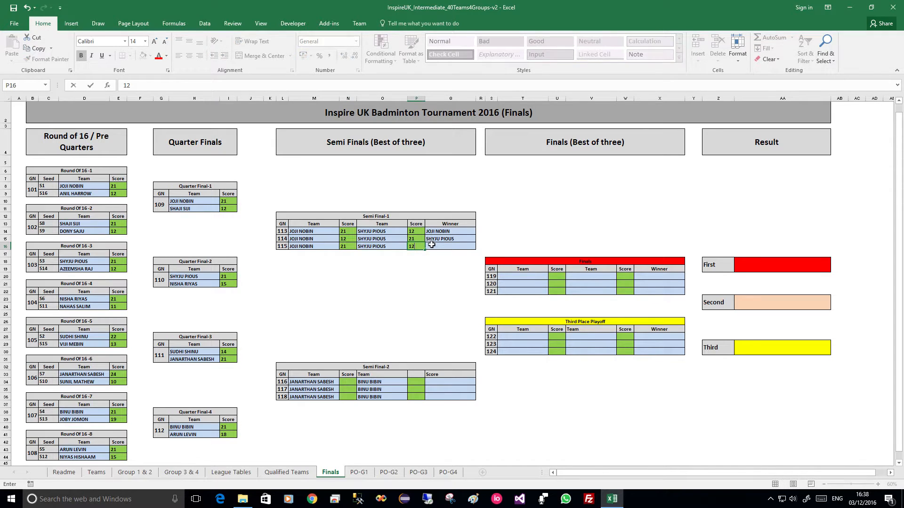
text(2)
key(Return)
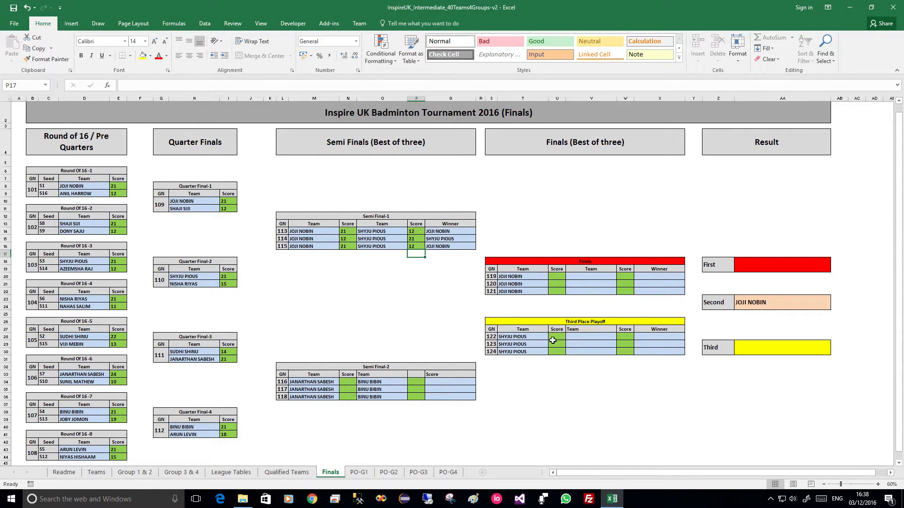
Step: Enter scores 21 and 12 for game 116, the first game of Semi Final-2
click(350, 381)
text(21)
key(Return)
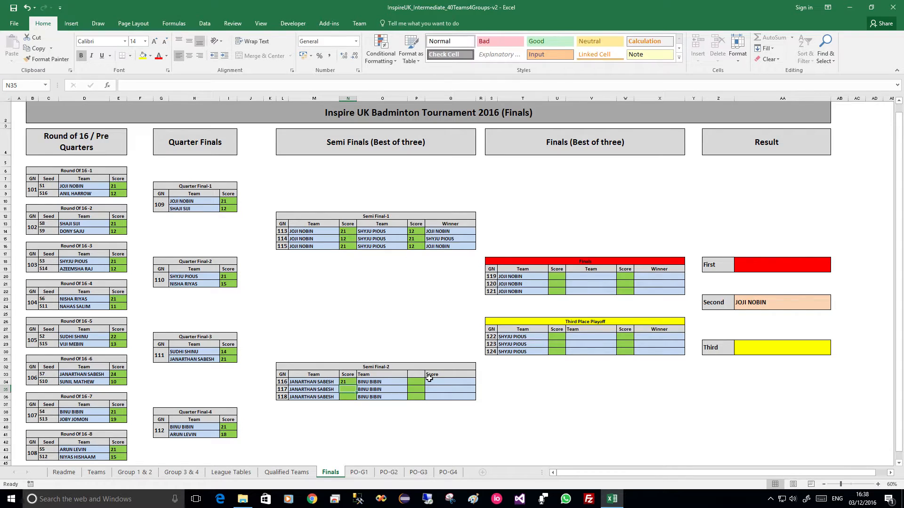
click(419, 382)
text(1)
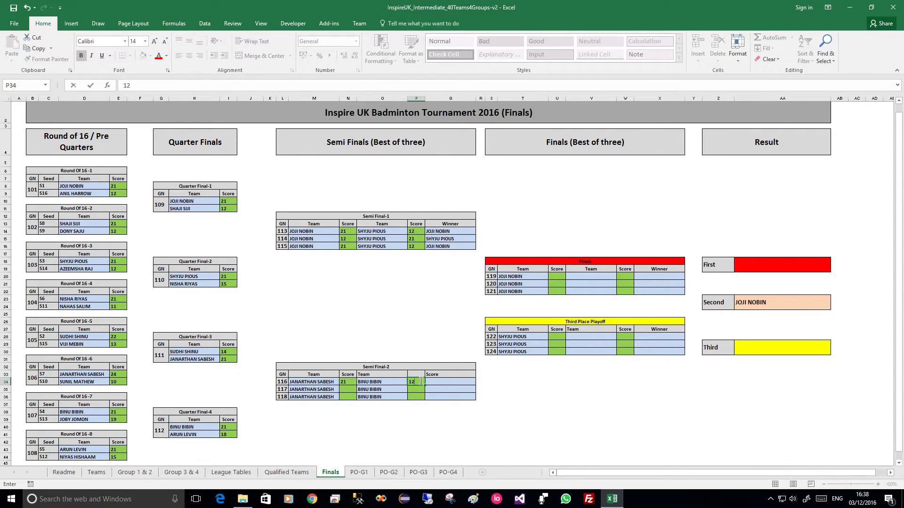
text(2)
key(Return)
Step: Enter scores 21 and 18 for game 117, the second game of Semi Final-2
click(347, 390)
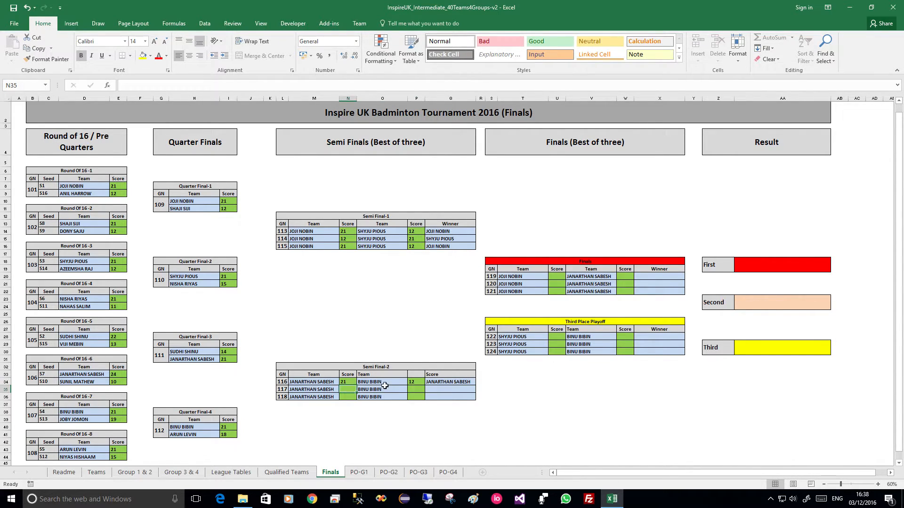
text(21)
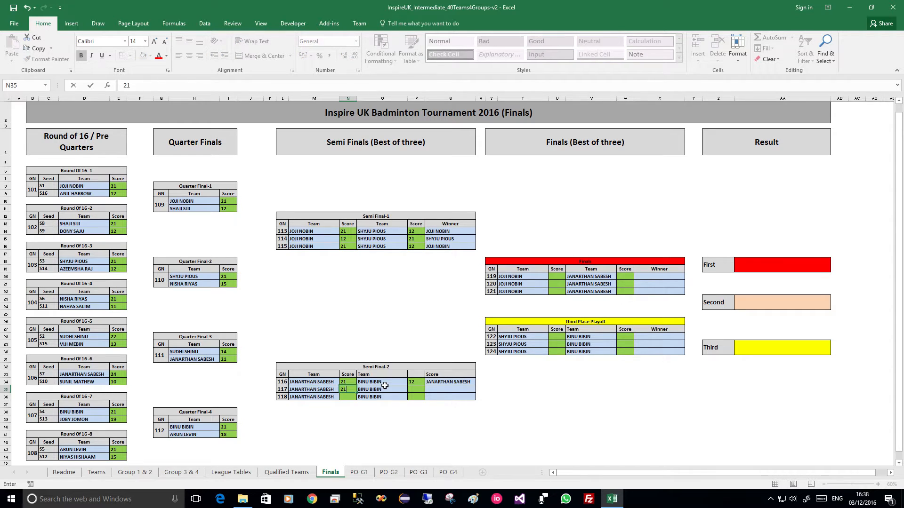
click(412, 390)
text(18)
key(Return)
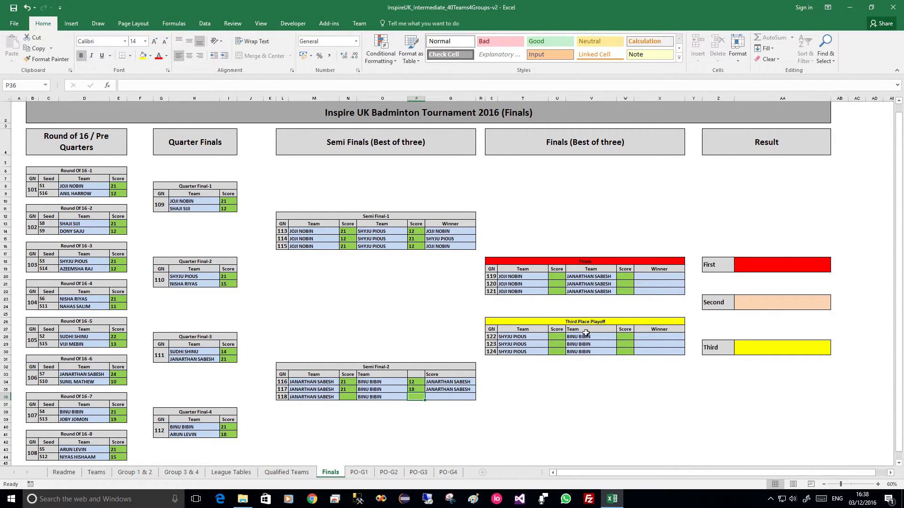
Step: Enter scores 21 and 12 for game 119, the first game of the Finals
click(556, 276)
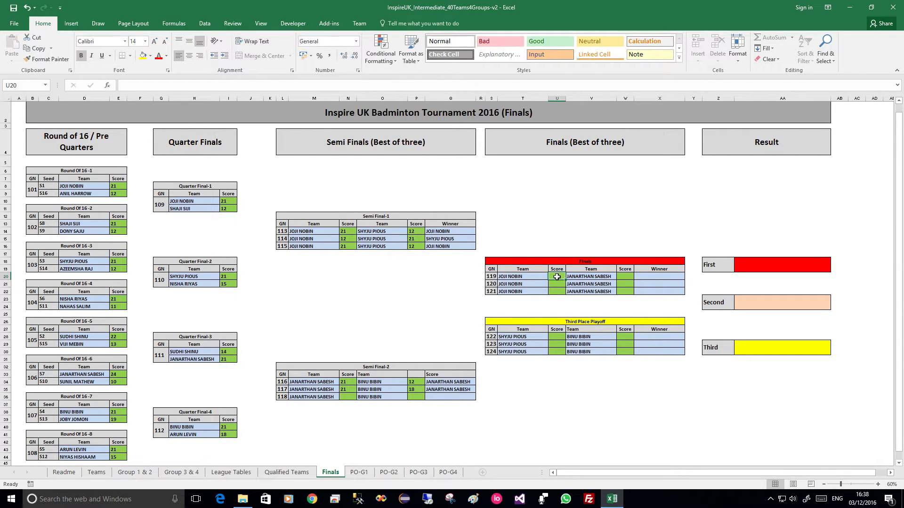
text(21)
key(Return)
click(629, 276)
text(12)
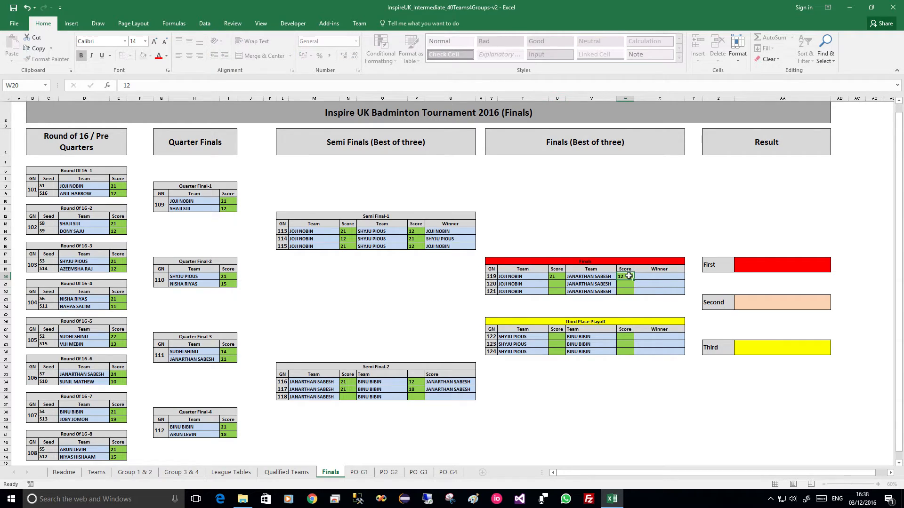
key(Return)
Step: Enter scores 12 and 21 for game 120, the second game of the Finals
click(564, 284)
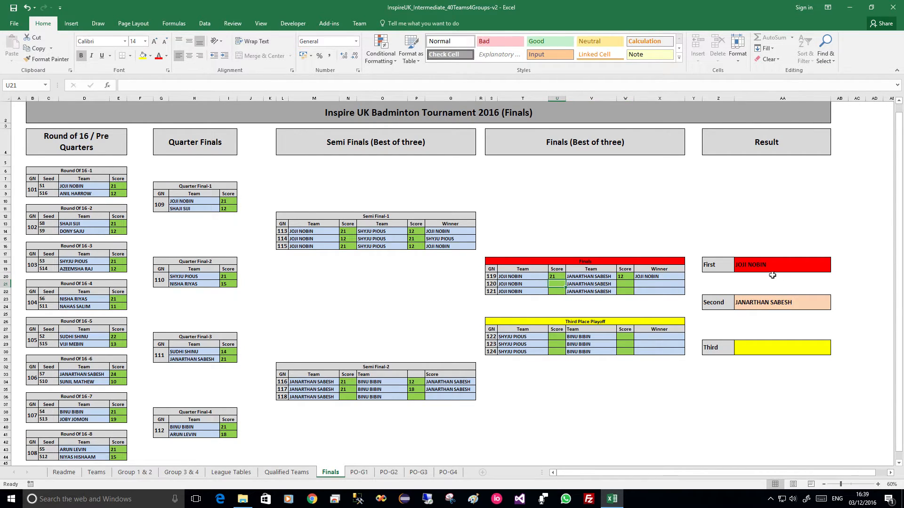
text(12)
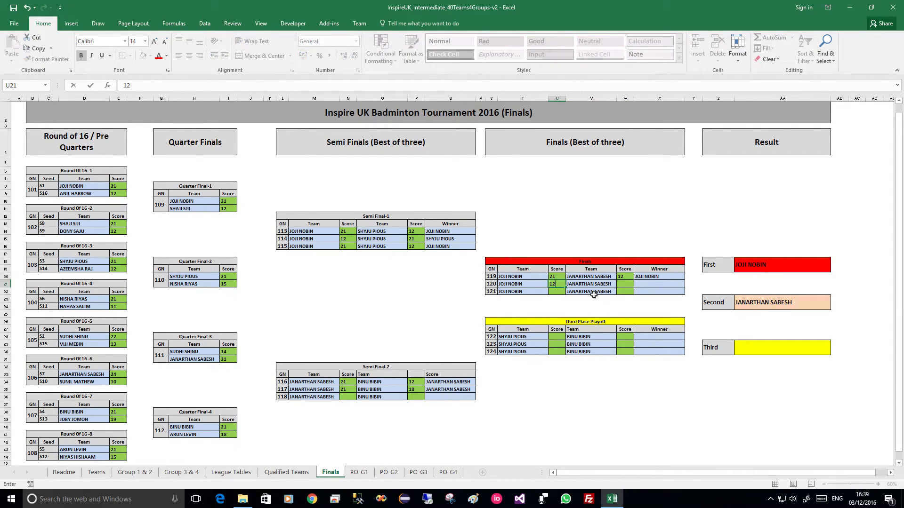
click(624, 285)
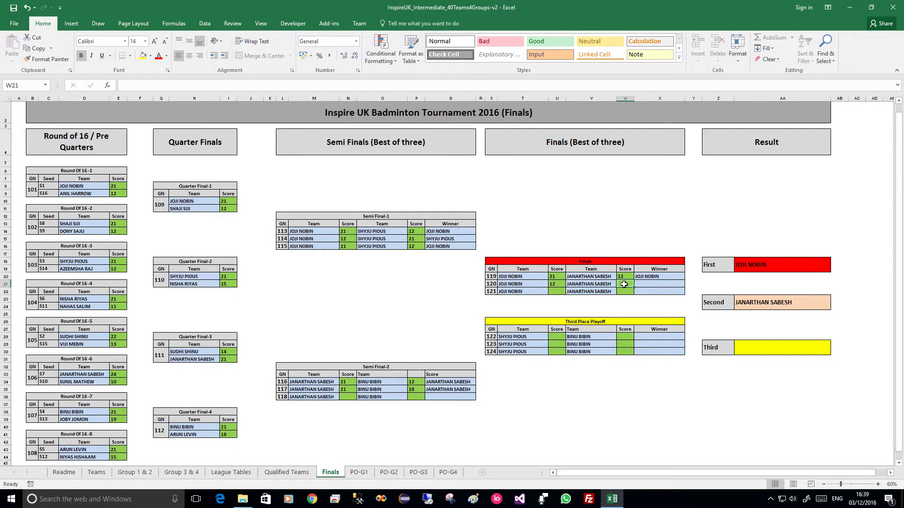
text(21)
key(Return)
Step: Enter scores 21 and 15 for game 121, the third game of the Finals
click(558, 291)
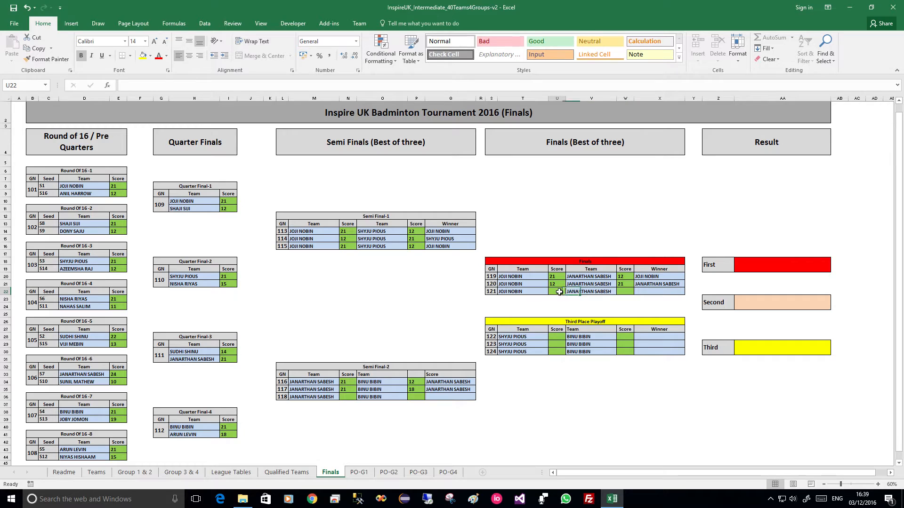
text(21)
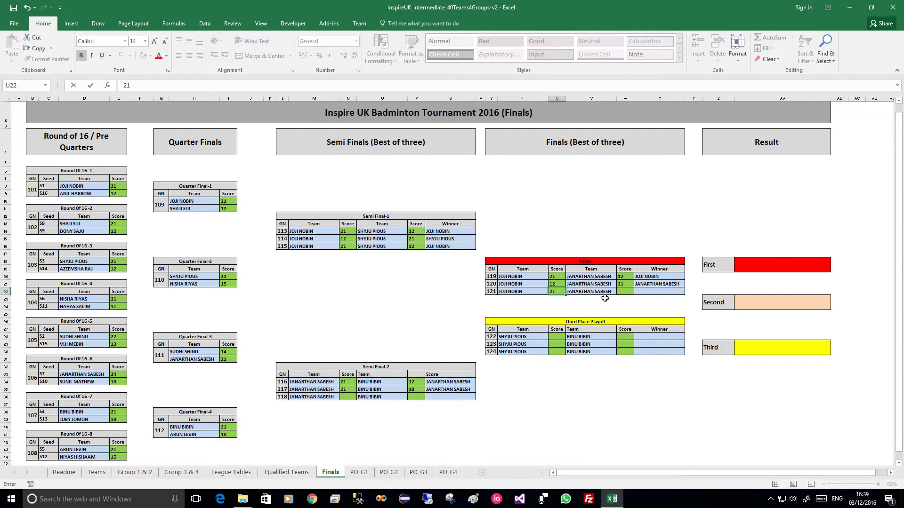
click(622, 292)
text(15)
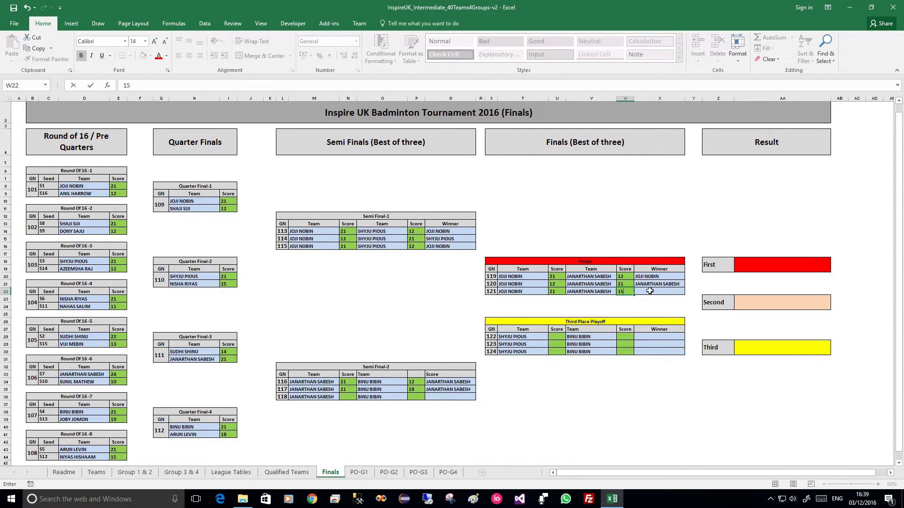
key(Return)
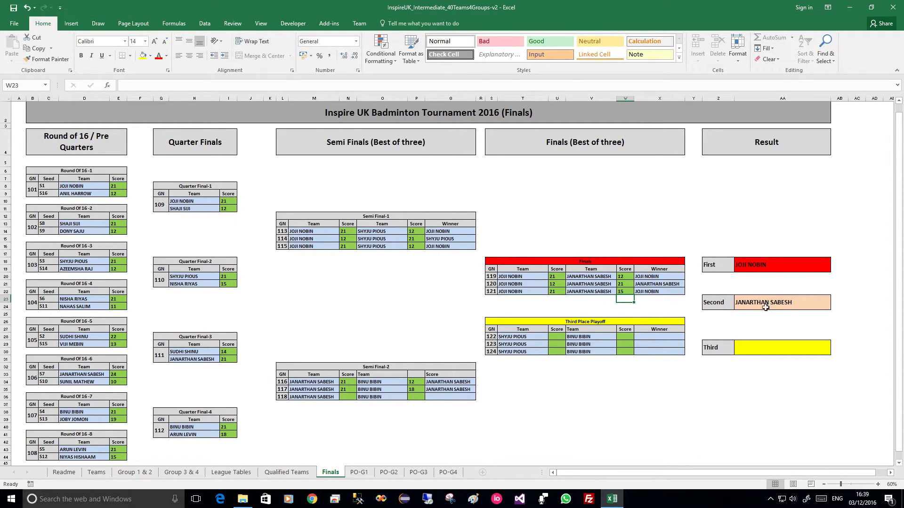
Step: Enter scores 21 and 12 for game 122, the first game of the Third Place Playoff
click(564, 337)
text(21)
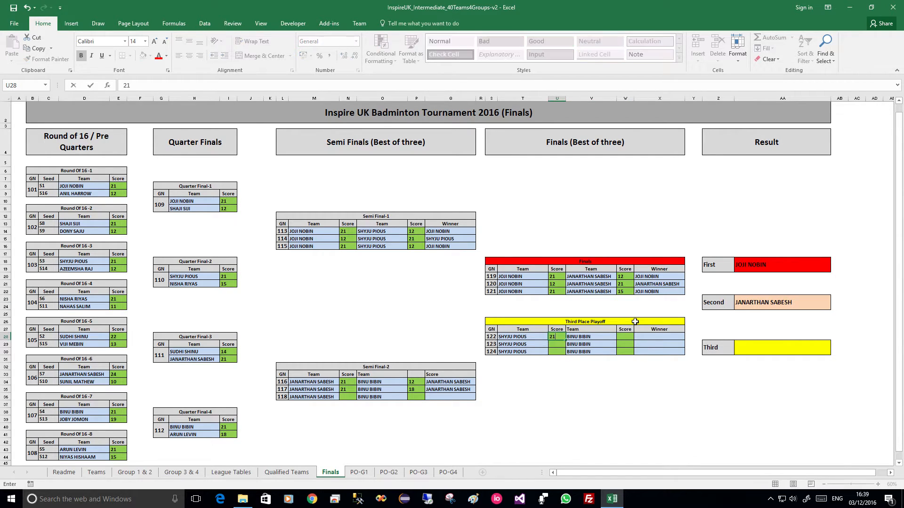
click(626, 336)
text(12)
key(Return)
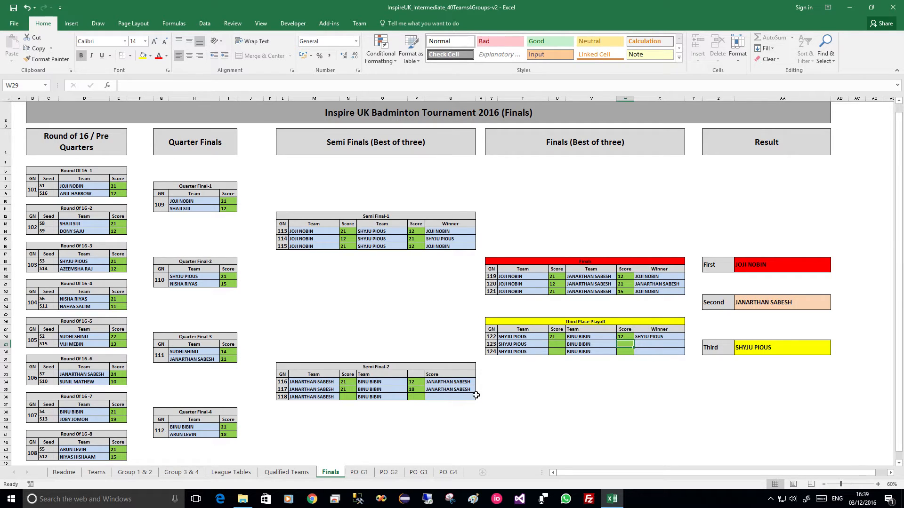
Step: Look through the Round-1 score sheets PO-G1 to PO-G4 for the four groups
click(365, 477)
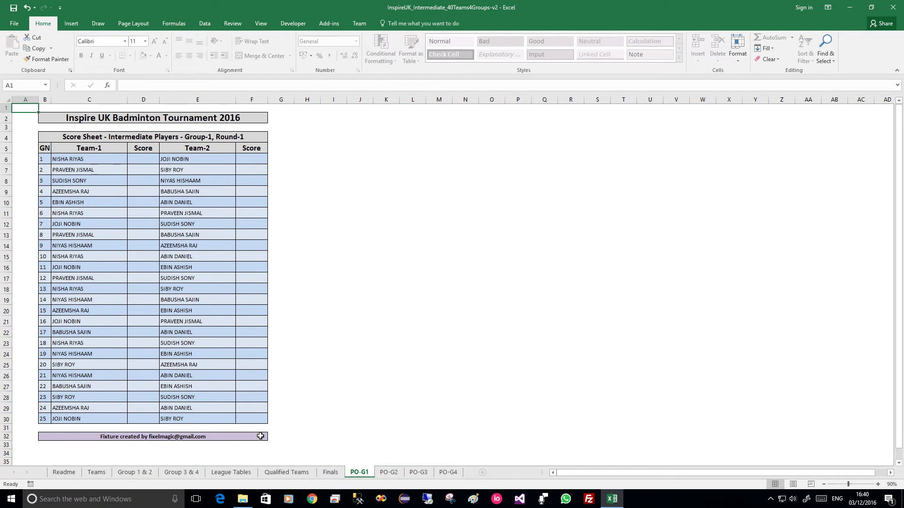
click(389, 472)
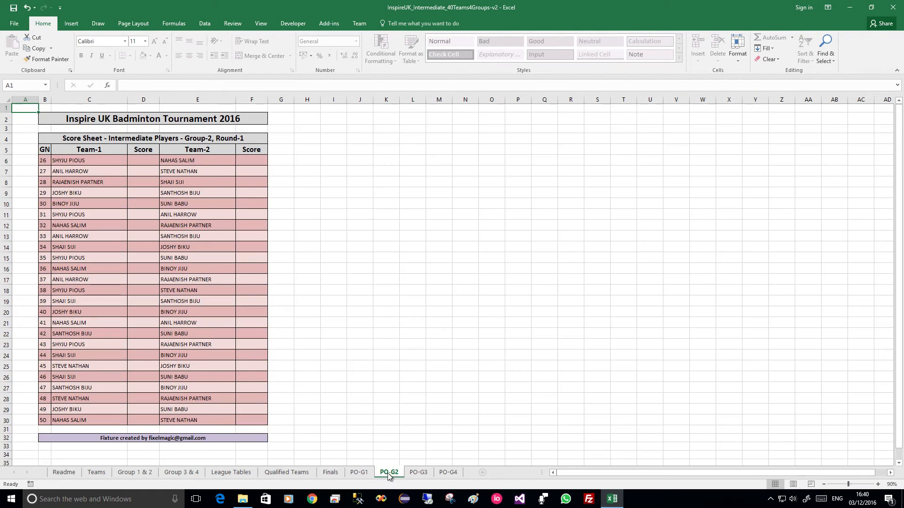
click(418, 472)
click(448, 472)
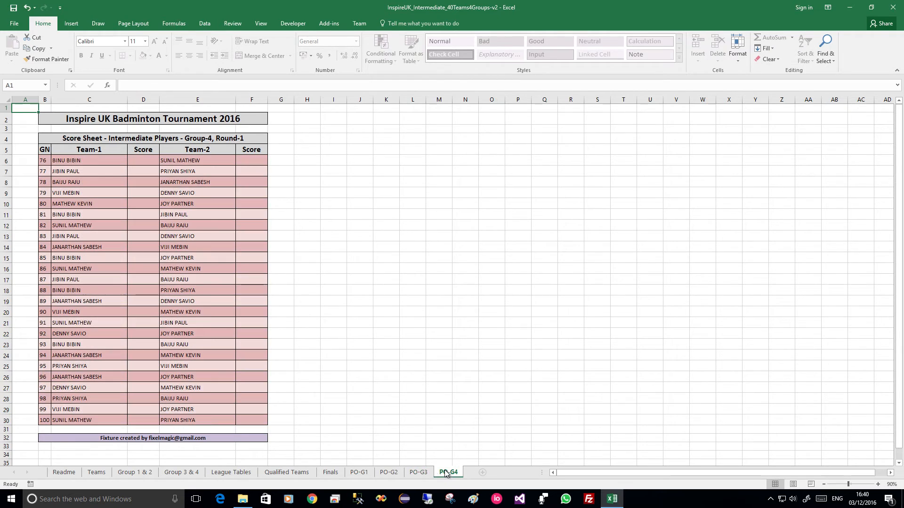
Step: Review the Readme, Teams, Group 1 & 2, Group 3 & 4 and League Tables sheets
click(73, 476)
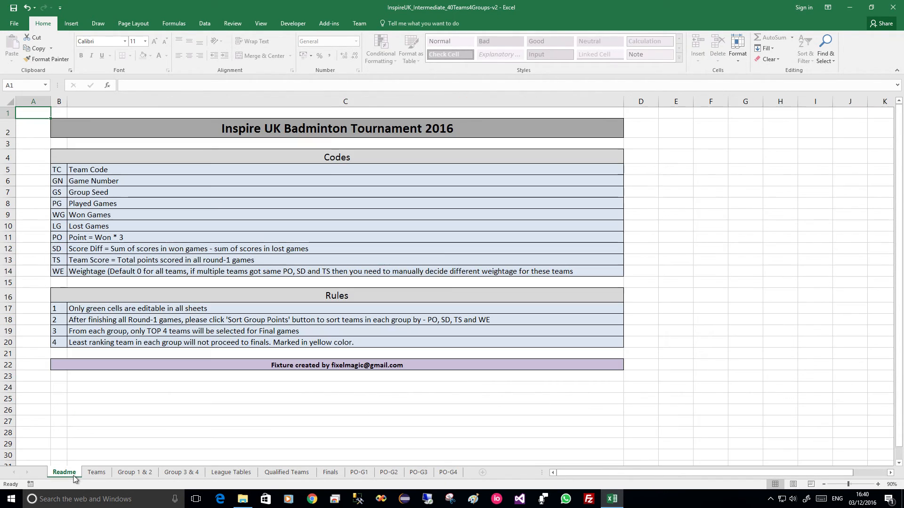
click(97, 474)
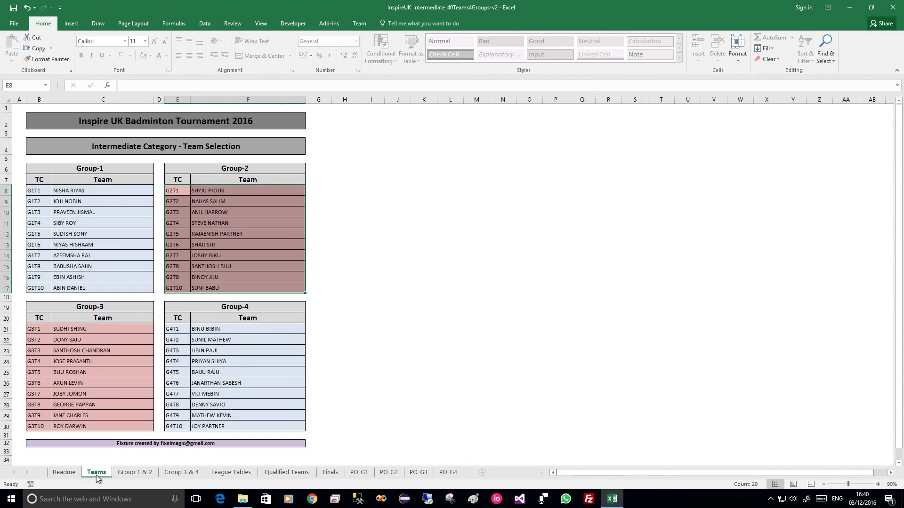
click(146, 474)
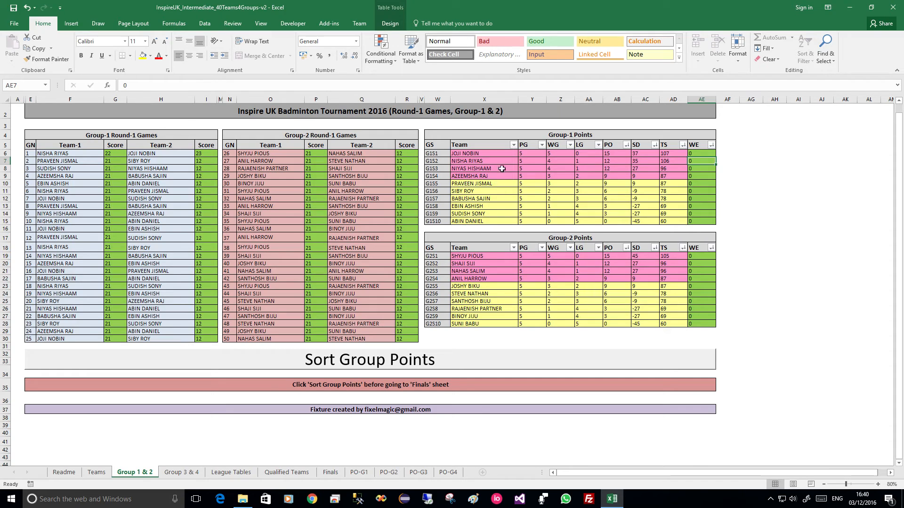
click(181, 472)
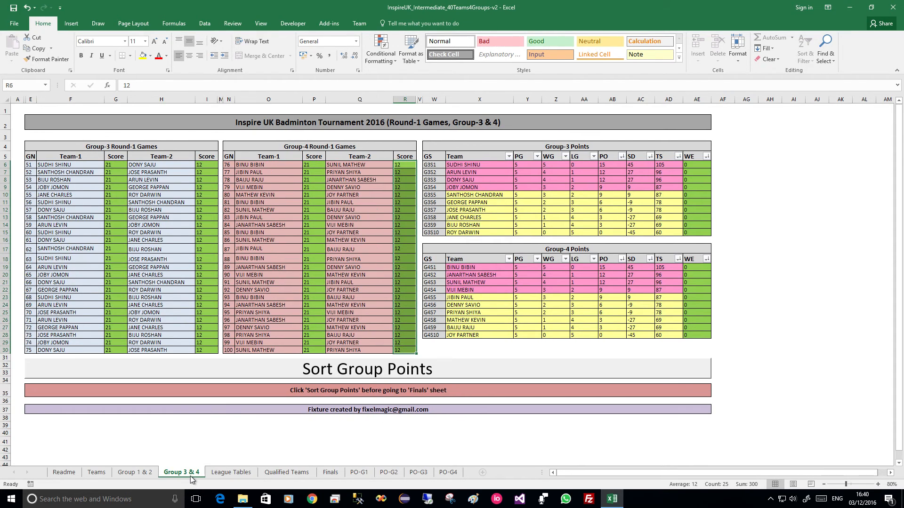
click(219, 473)
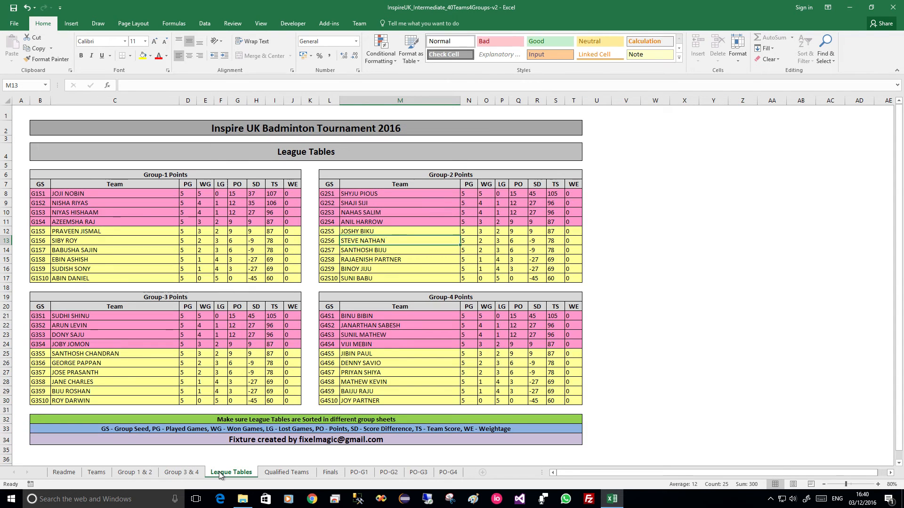
Step: Sort the qualifiers on the Qualified Teams sheet and dismiss the sort message
click(270, 473)
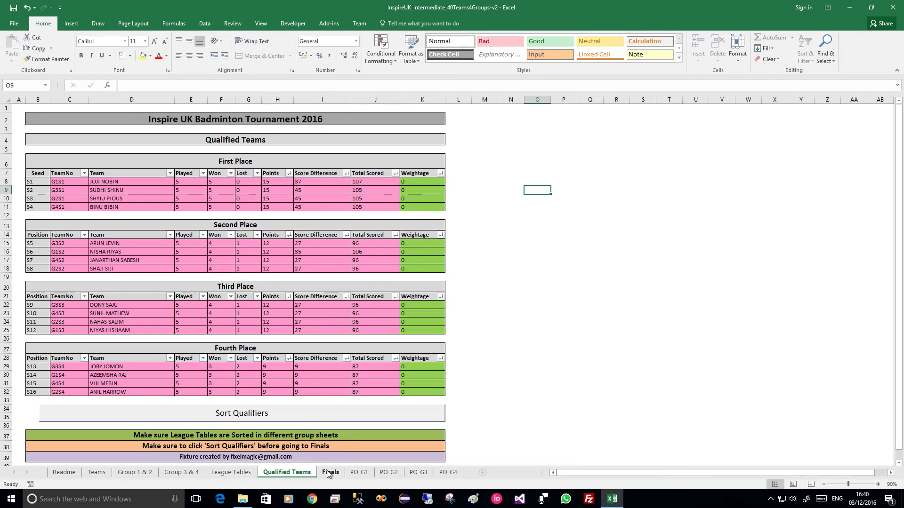
click(288, 416)
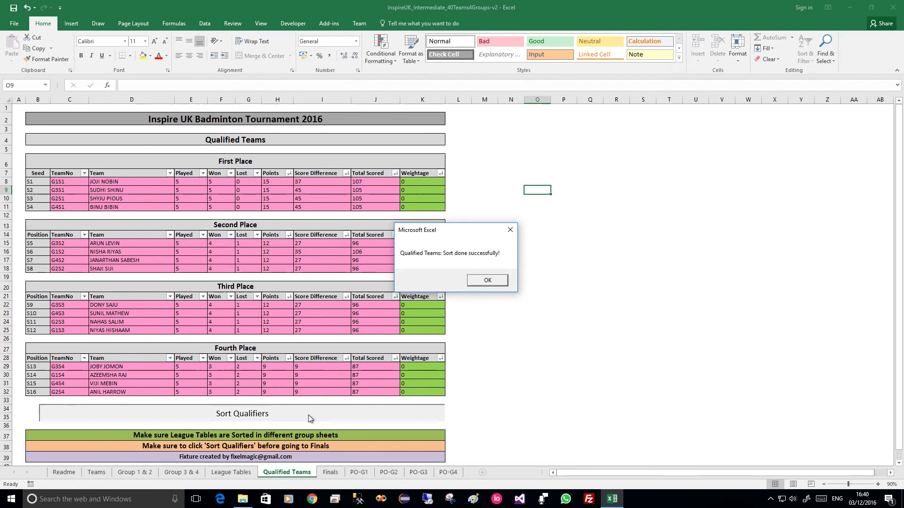
click(469, 284)
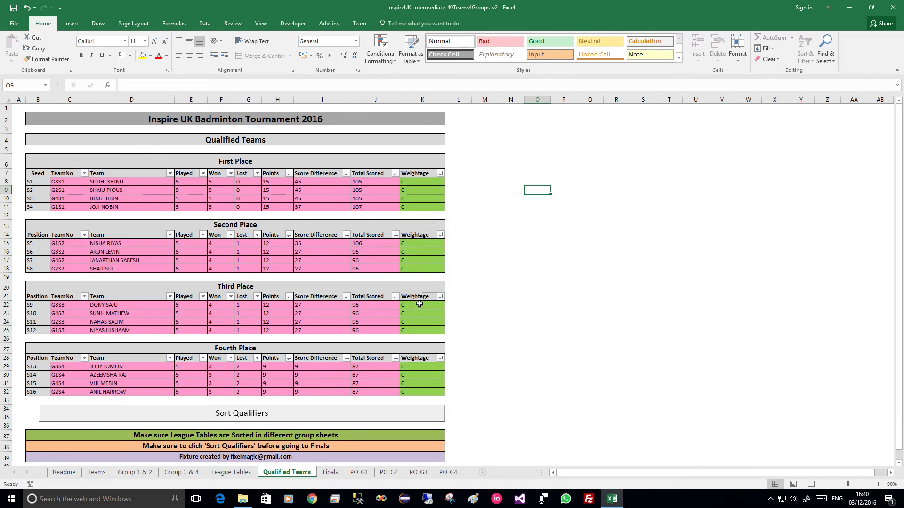
Step: Check the bracket and results on the Finals sheet, and view the PO-G1, PO-G2 and PO-G3 score sheets
click(329, 473)
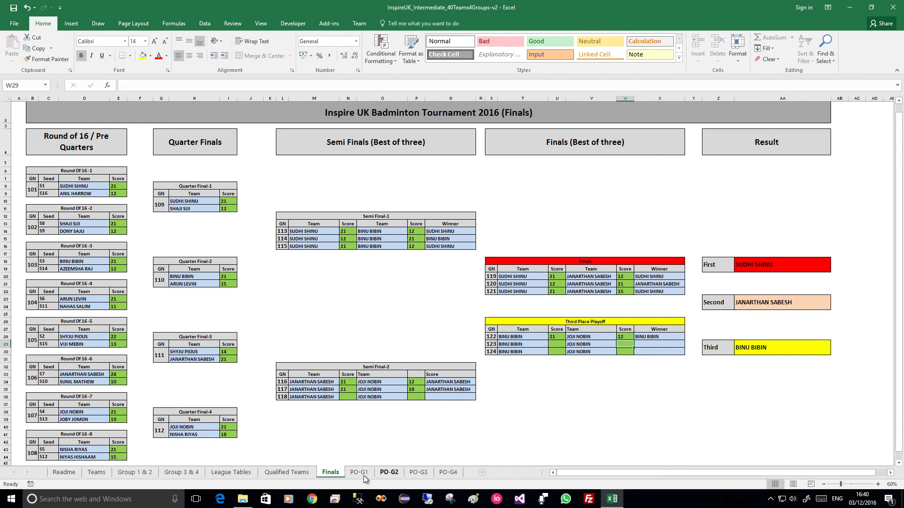
click(349, 474)
click(389, 473)
click(410, 472)
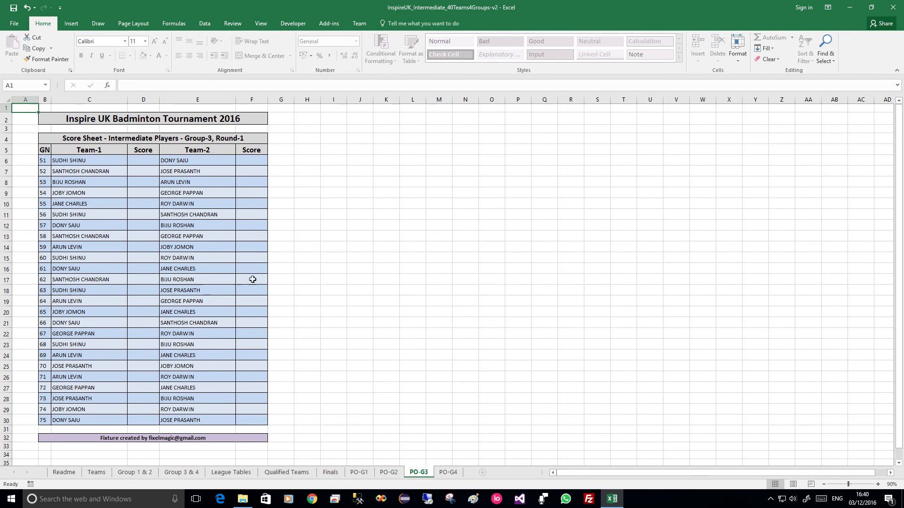